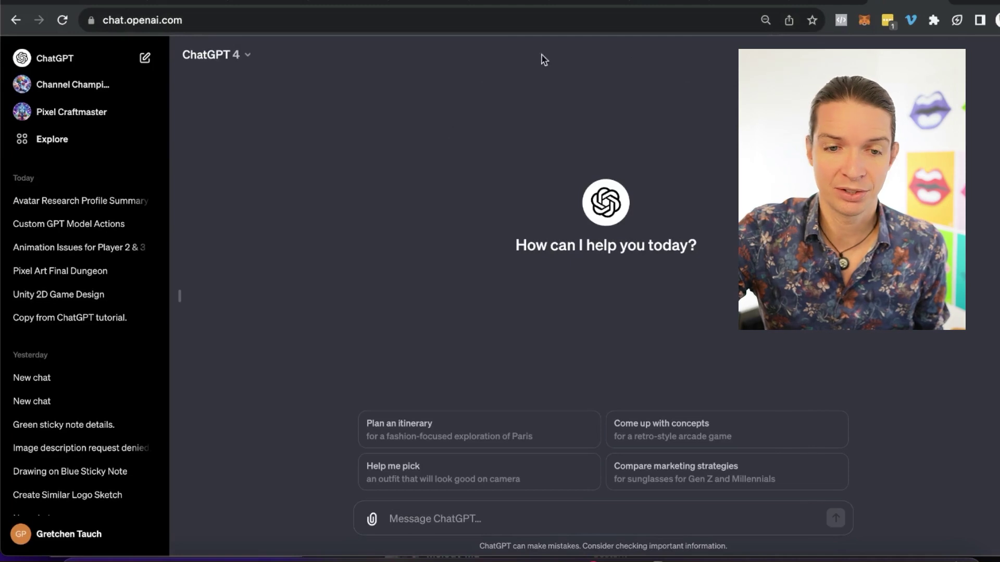
Switch the new chat's model to GPT-4 from the model list
click(192, 60)
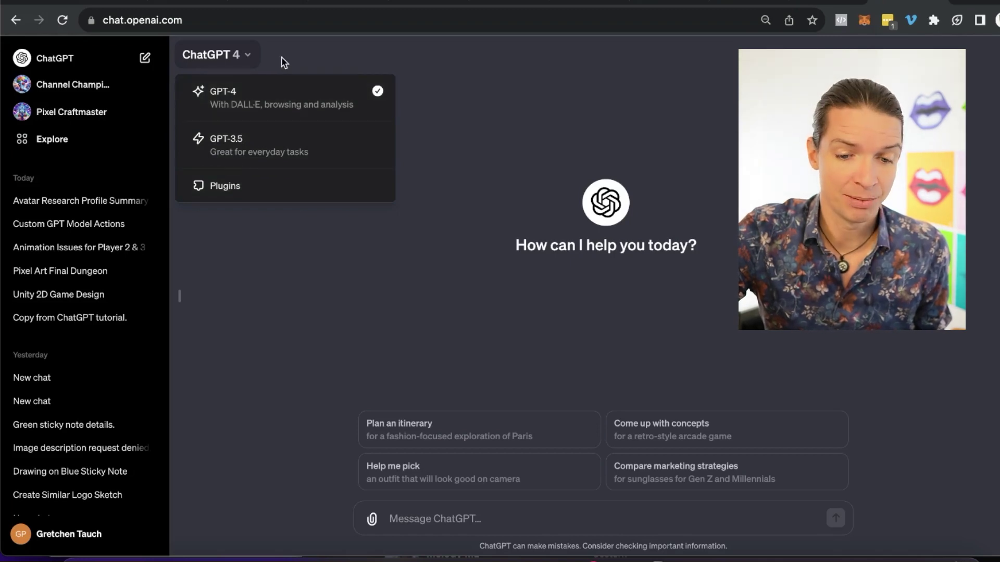
click(273, 103)
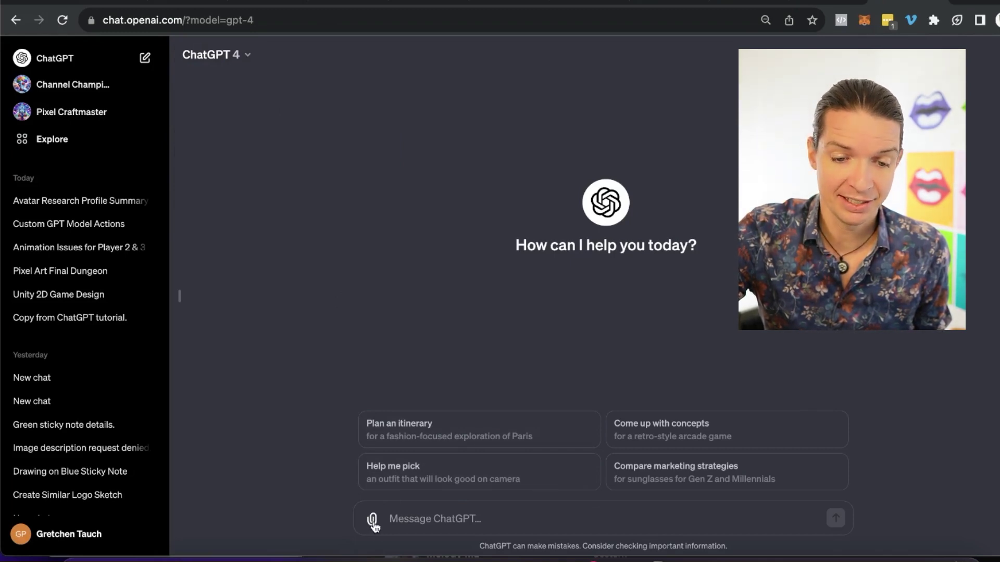
Attach '231029_How to Upload a PDF to ChatGPT' from Downloads to the message
click(373, 520)
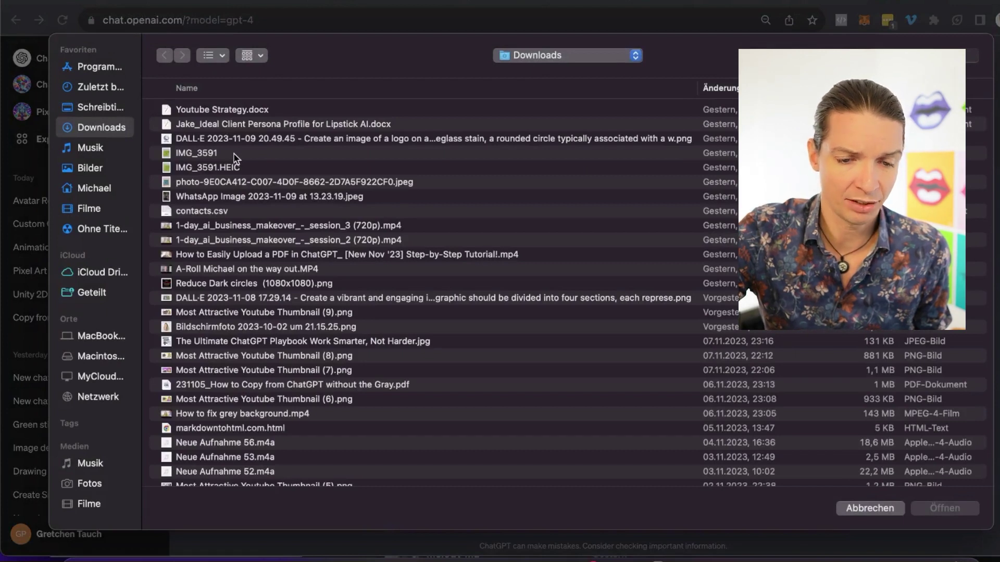
scroll(233, 158, down, 1)
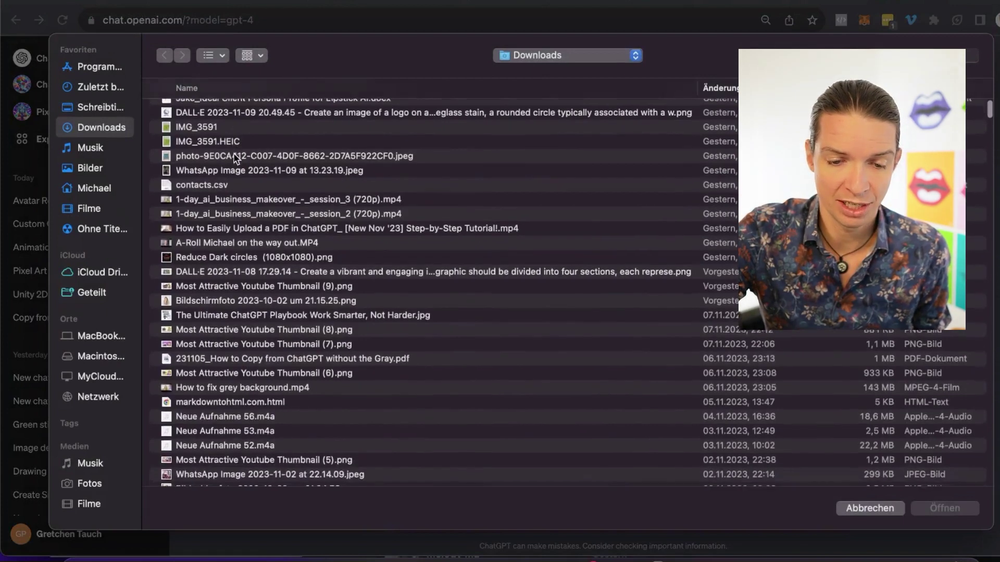
scroll(234, 159, down, 2)
scroll(233, 159, down, 2)
scroll(234, 156, down, 1)
scroll(234, 160, down, 1)
scroll(235, 168, down, 4)
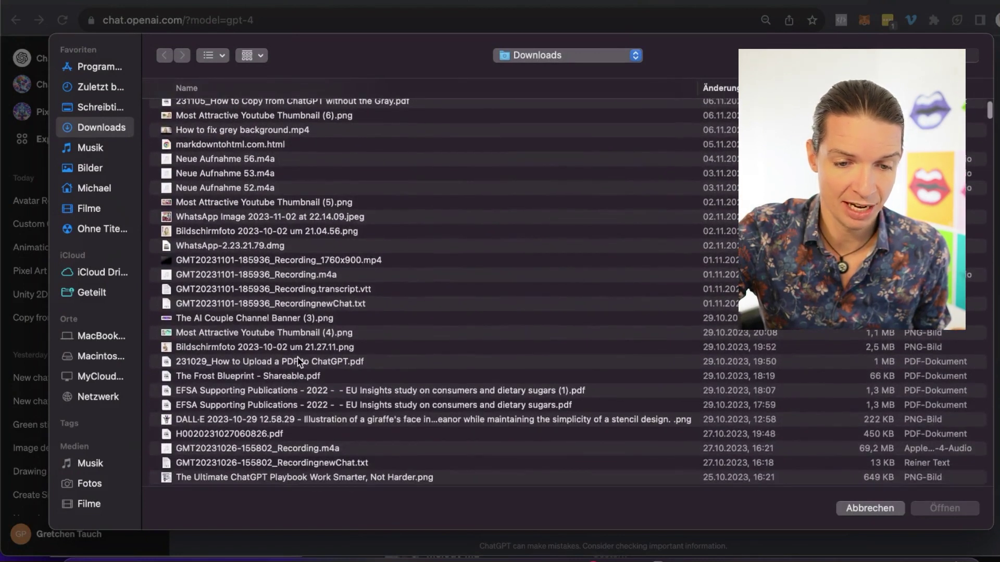
double_click(297, 361)
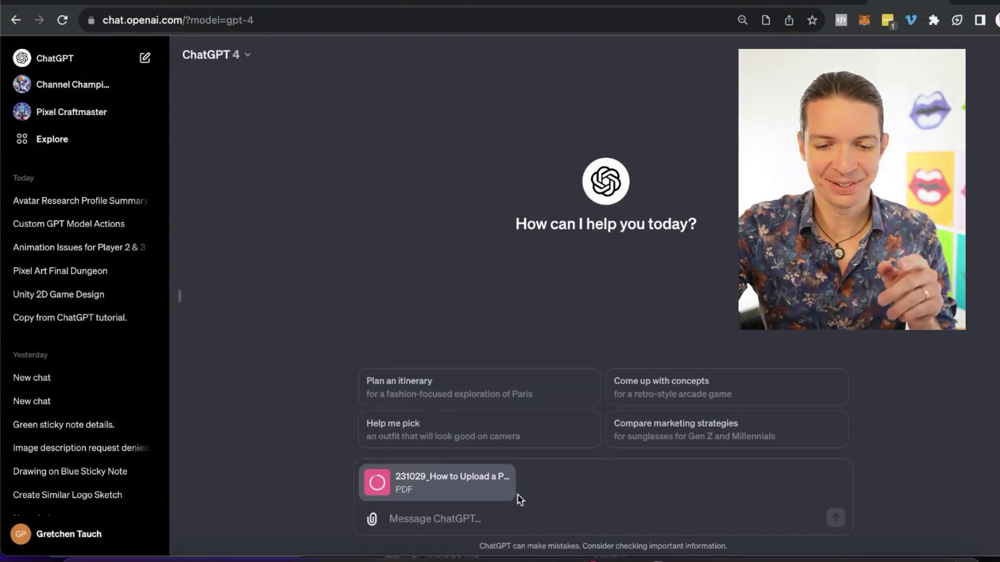
text(please s)
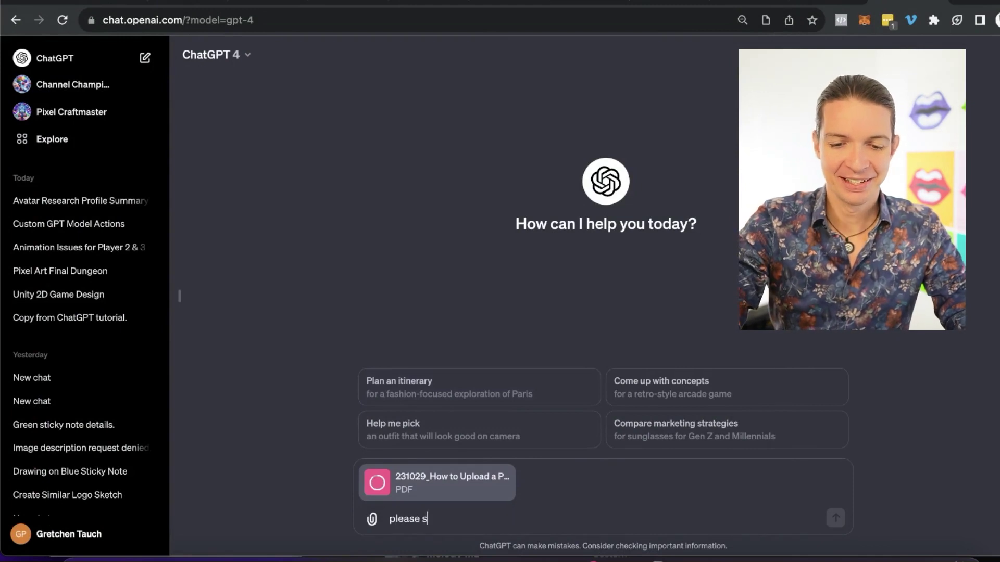
text(ummarize this pdf)
Send 'please summarize this pdf' with the attached PDF
key(Return)
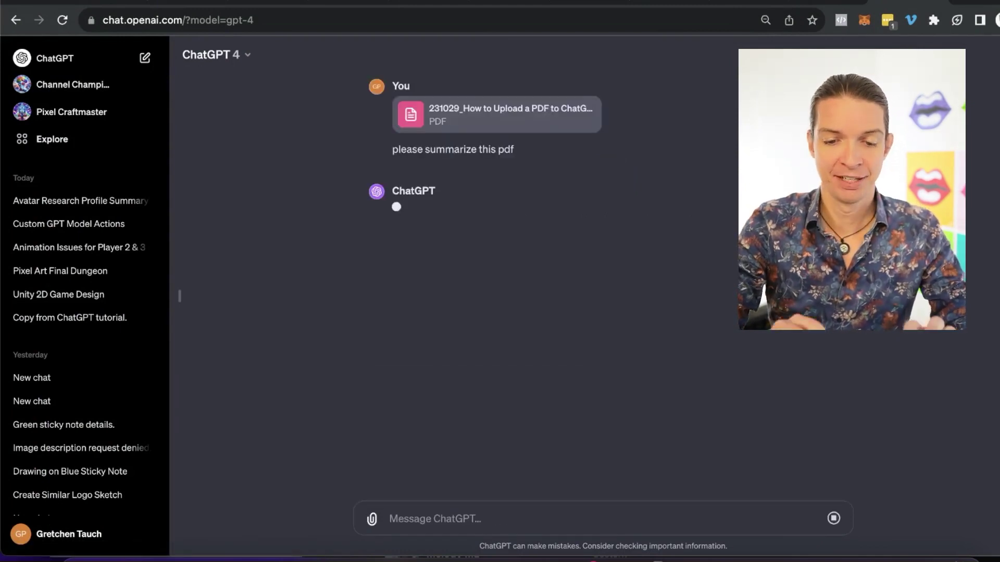